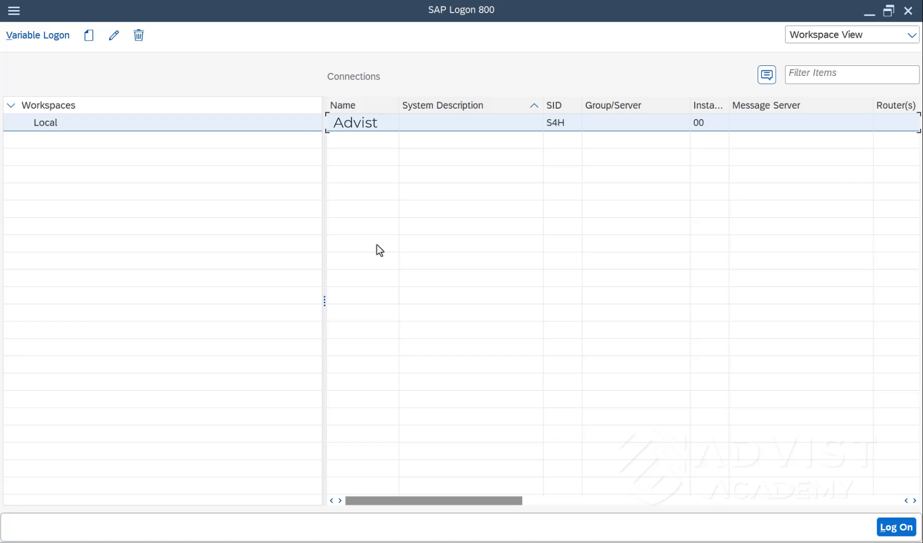
# - Set the SAP Logon language to DE under Options > General and apply it
pyautogui.click(15, 10)
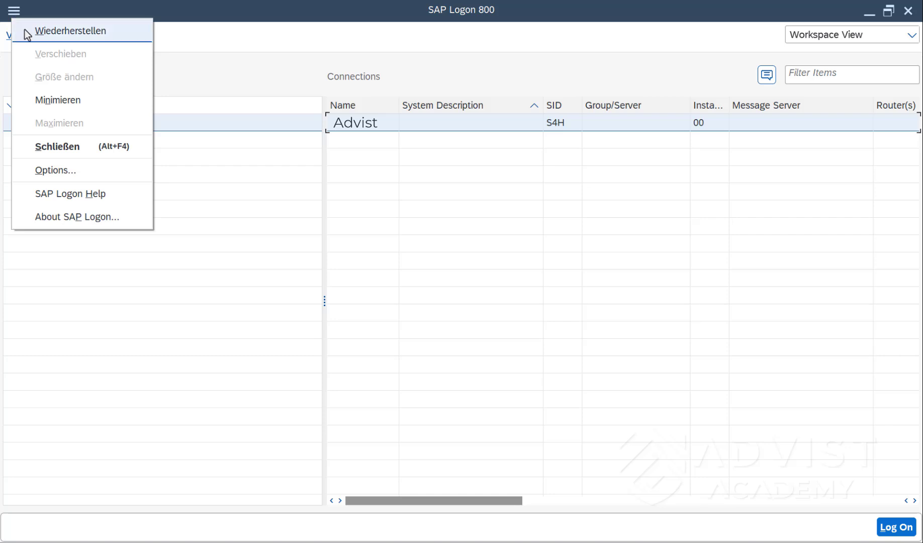
pyautogui.click(84, 170)
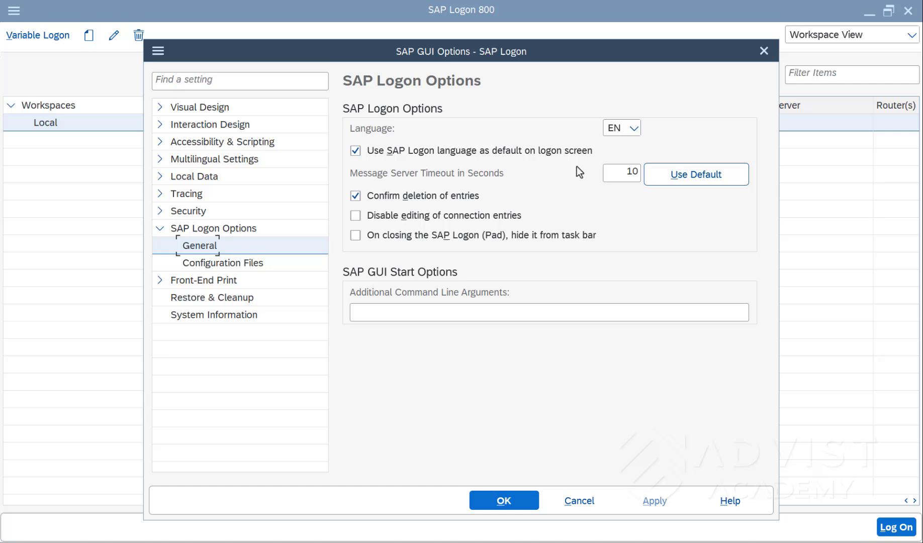
pyautogui.click(630, 129)
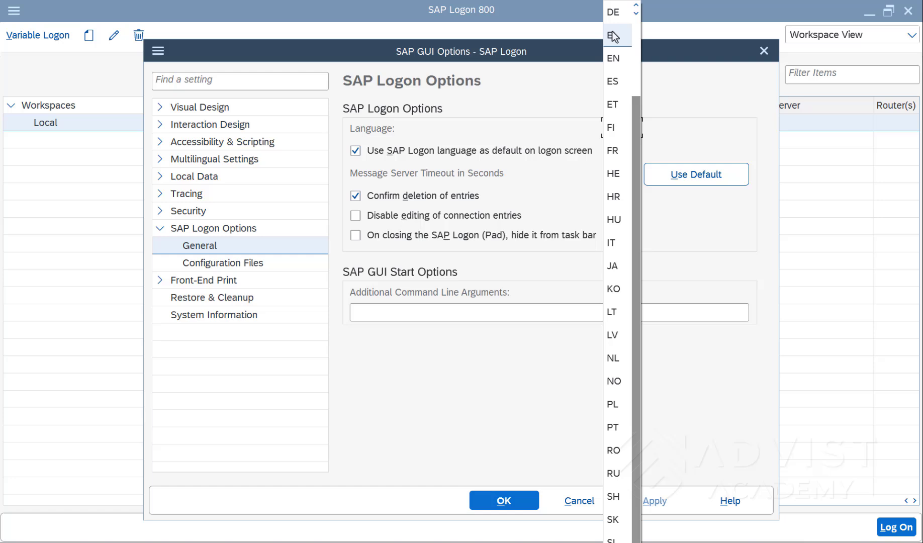
pyautogui.click(610, 17)
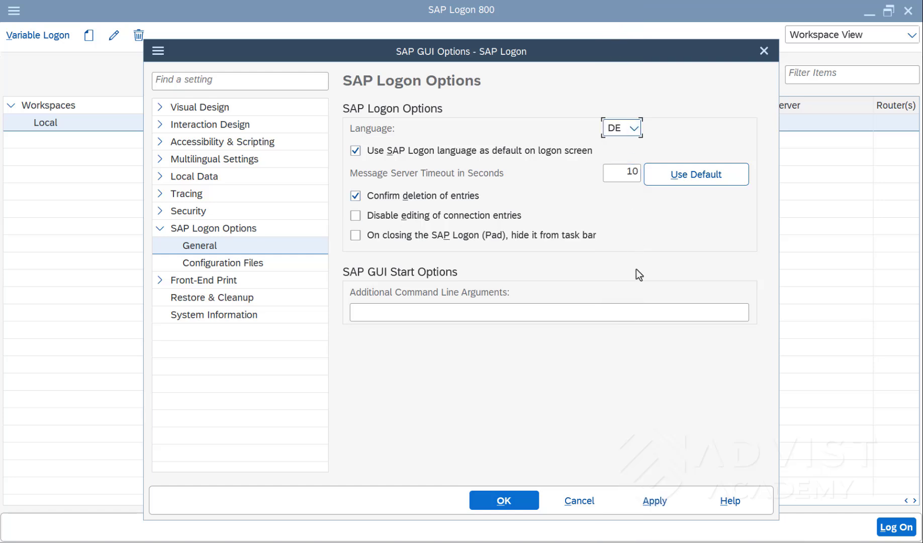
pyautogui.click(652, 500)
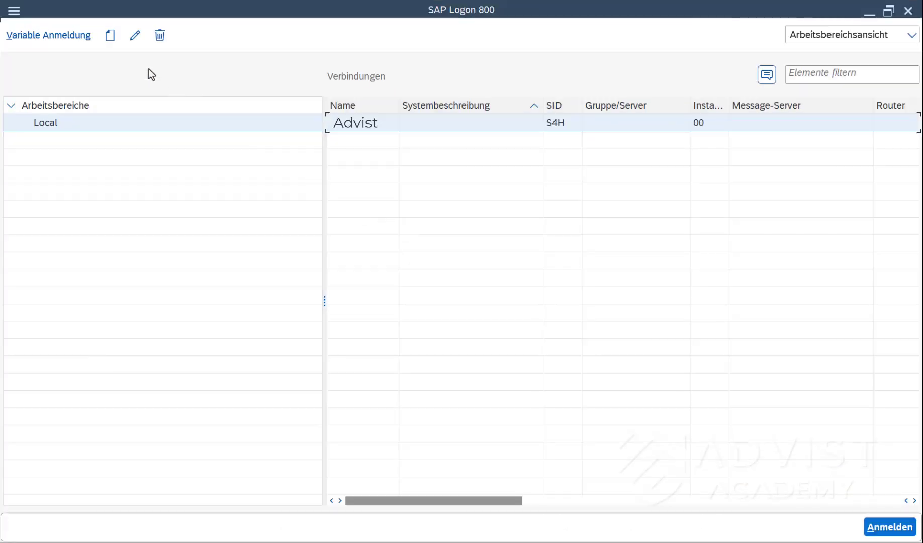
# - Switch the SAP Logon language back to EN in the options and apply the change
pyautogui.click(14, 10)
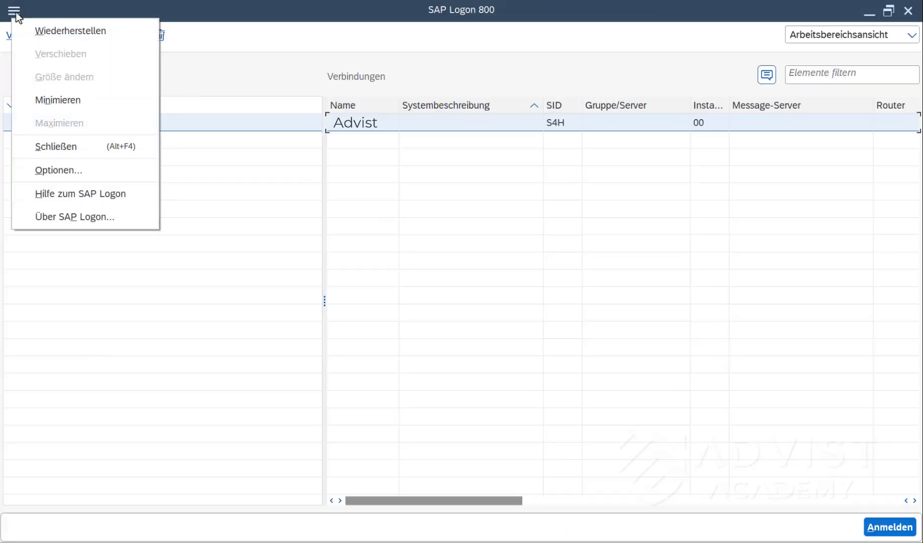
pyautogui.click(83, 162)
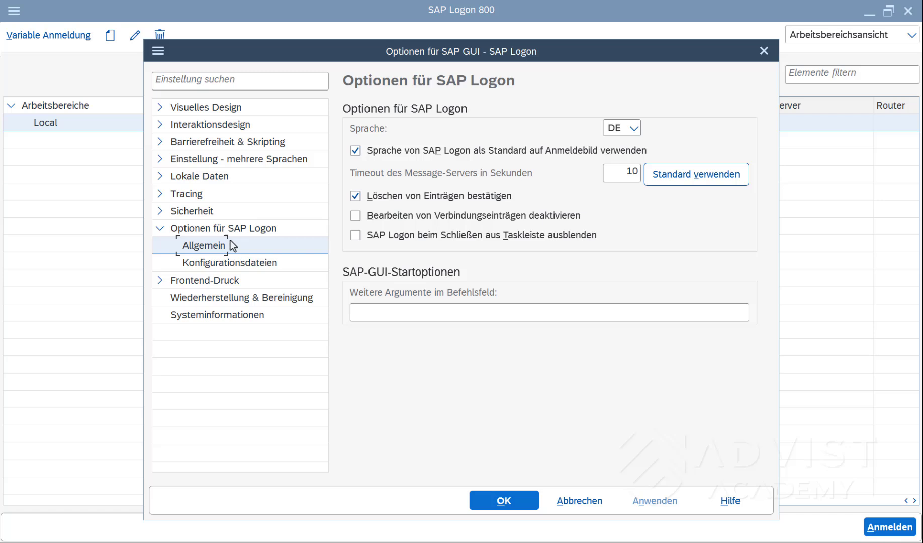
pyautogui.click(621, 128)
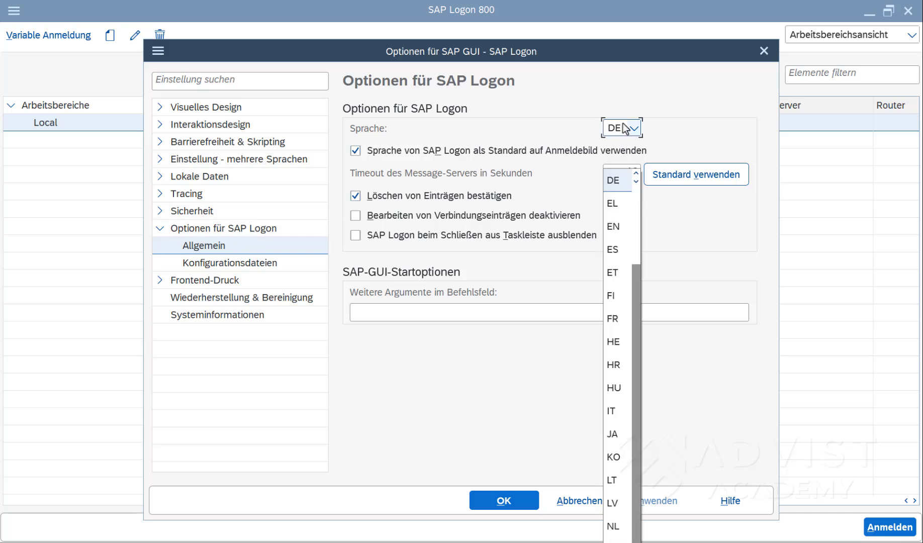
pyautogui.click(622, 61)
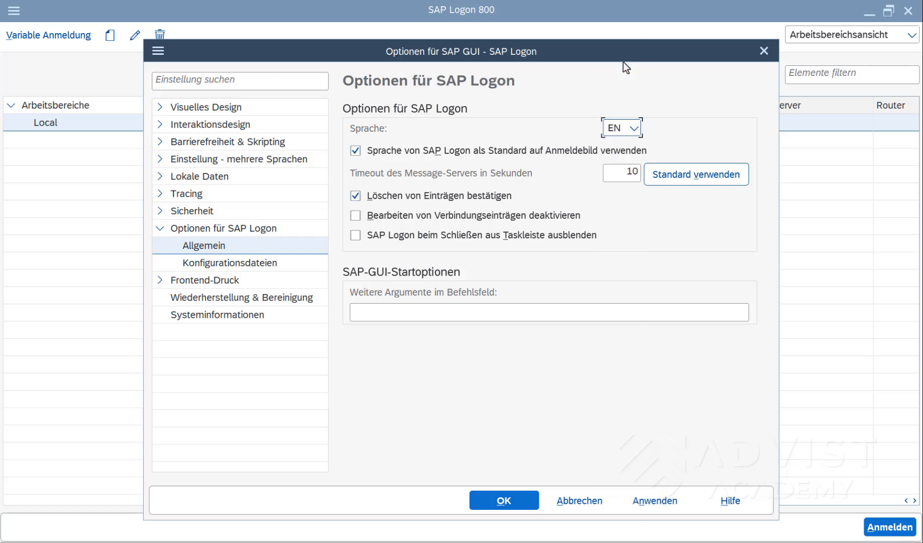
pyautogui.click(654, 500)
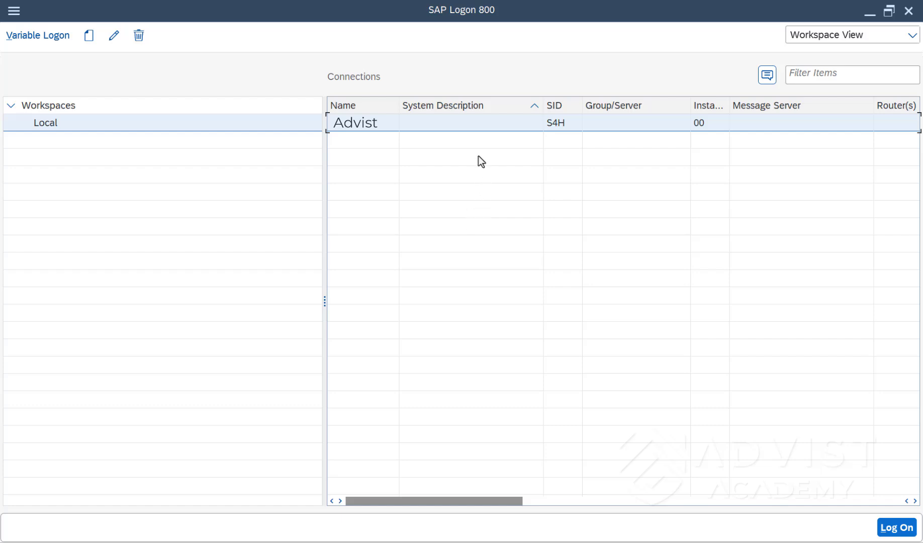
# - Open the Advist logon screen and change the logon language from EN to DE
pyautogui.doubleClick(473, 127)
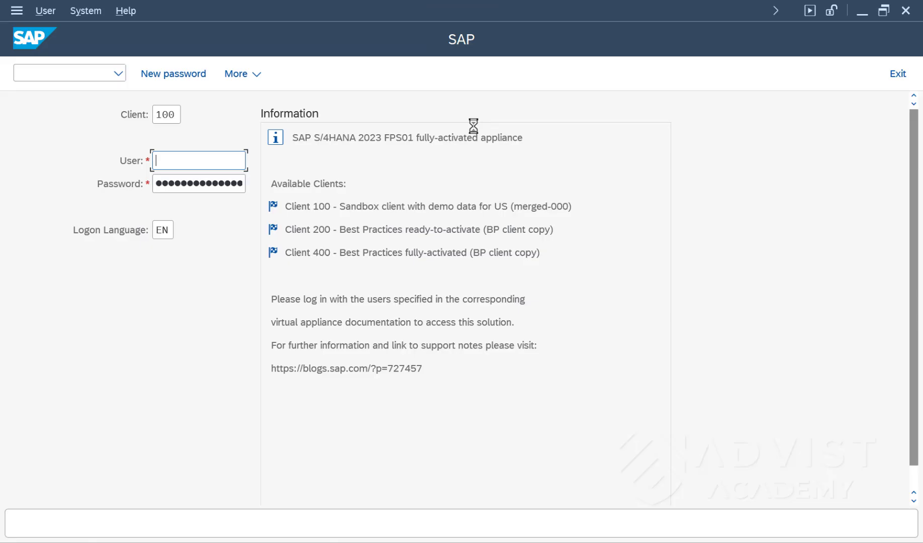
pyautogui.click(168, 230)
pyautogui.press('BackSpace')
pyautogui.press('BackSpace')
pyautogui.write('DE')
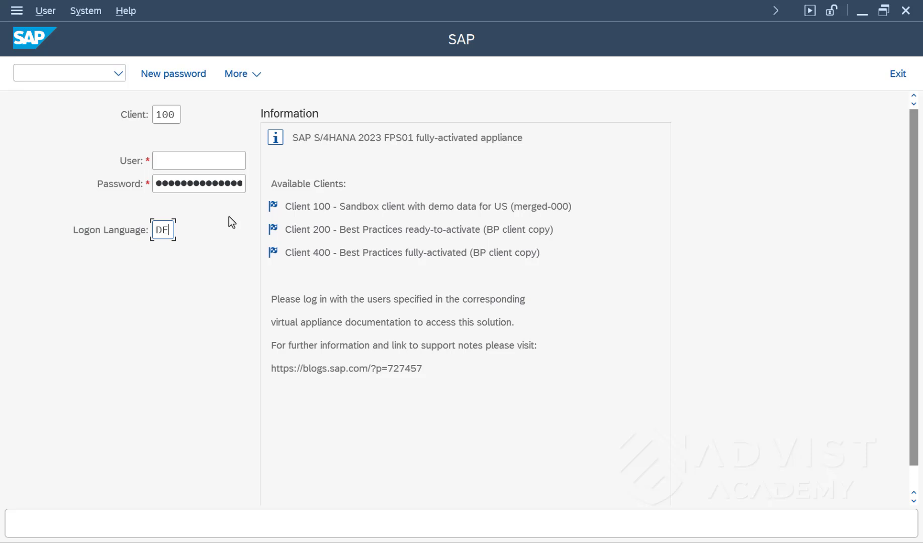
# - Fill in the user name and password and log on
pyautogui.click(216, 163)
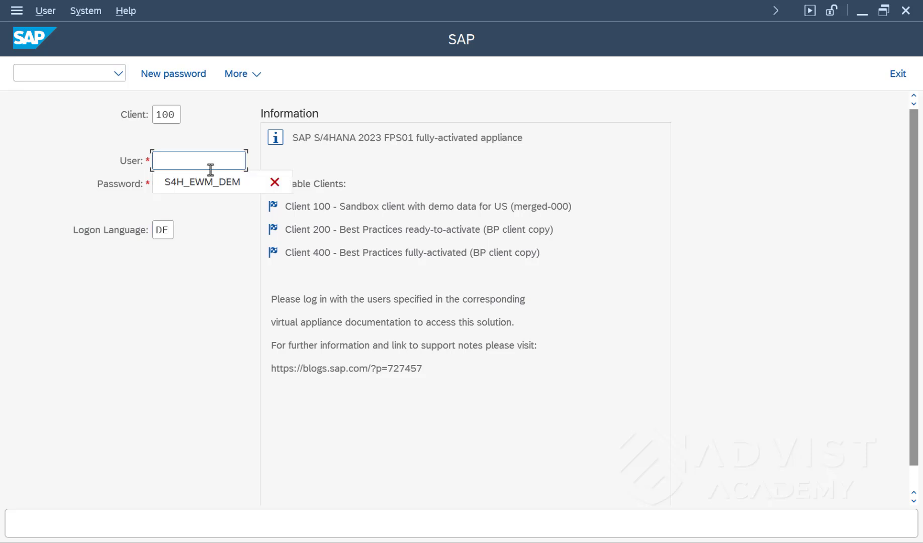
pyautogui.click(203, 181)
pyautogui.click(173, 182)
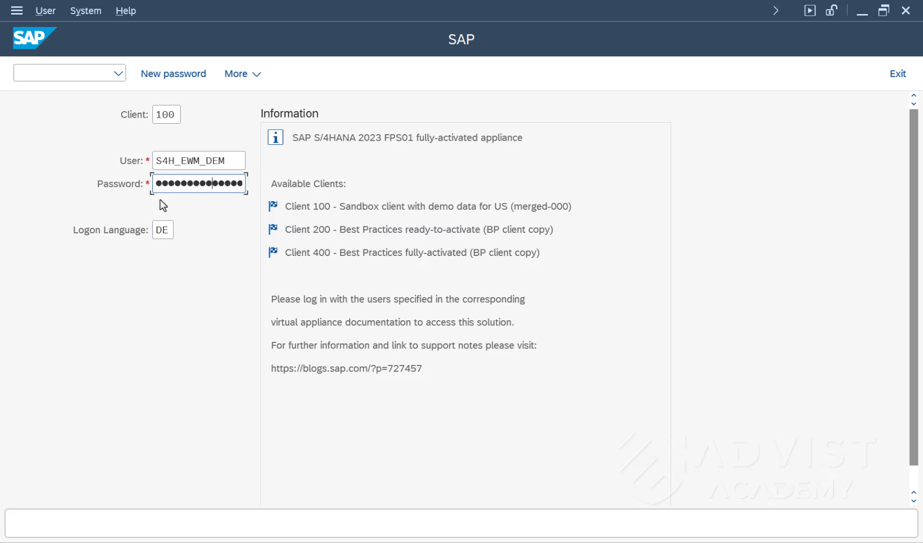
pyautogui.press('Return')
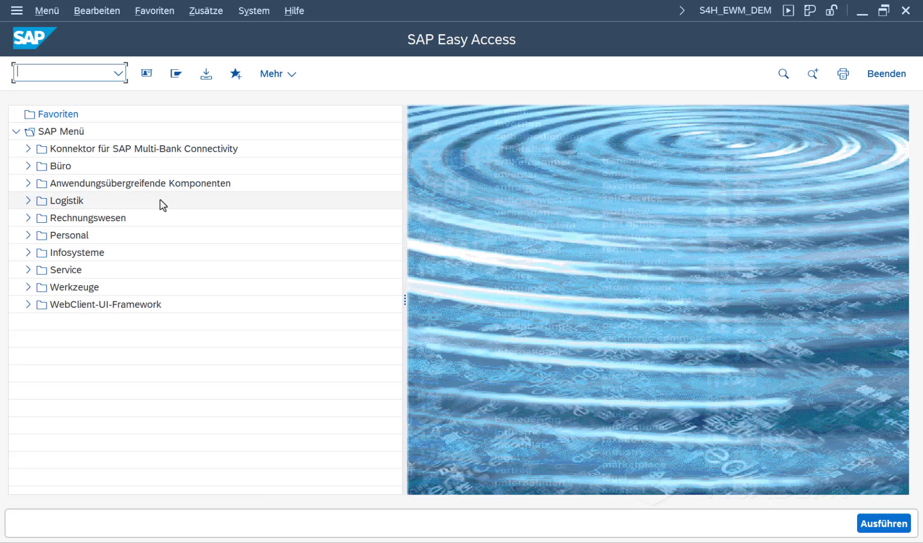
# - Log off the German session and reopen the Advist connection's logon screen
pyautogui.click(902, 11)
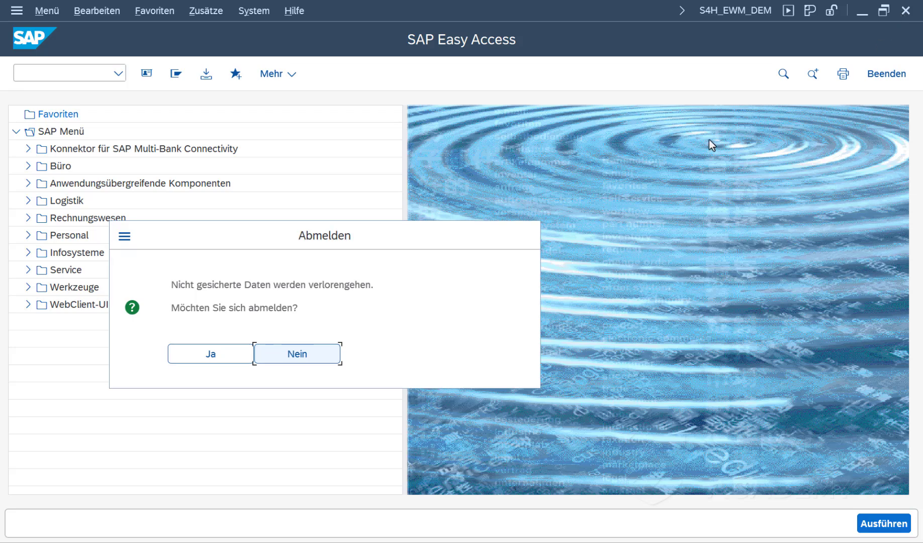
pyautogui.click(240, 352)
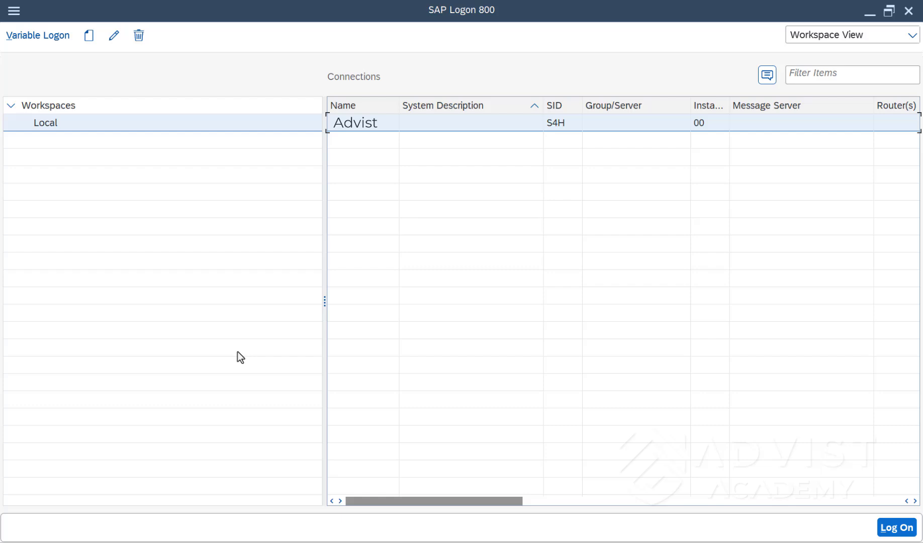
pyautogui.doubleClick(462, 129)
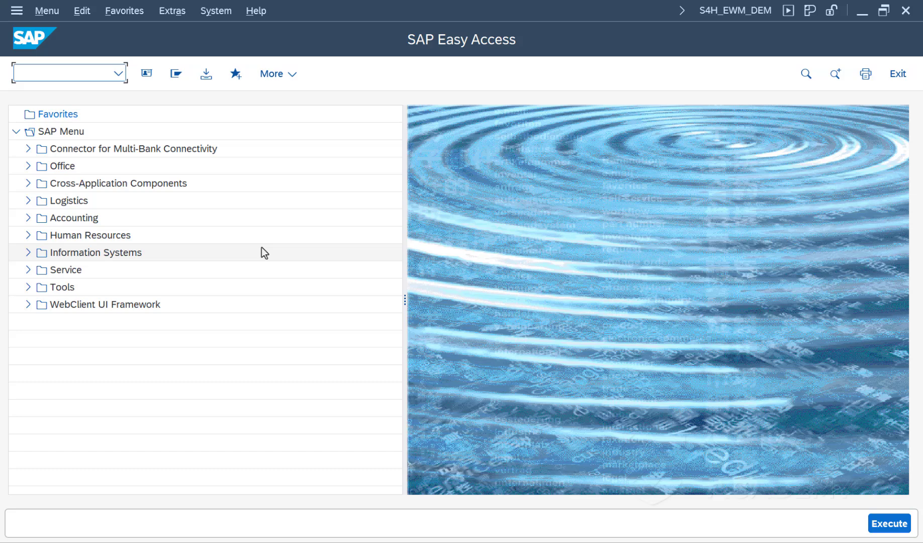
# - View the Defaults of the user's own profile data through the System menu
pyautogui.click(215, 11)
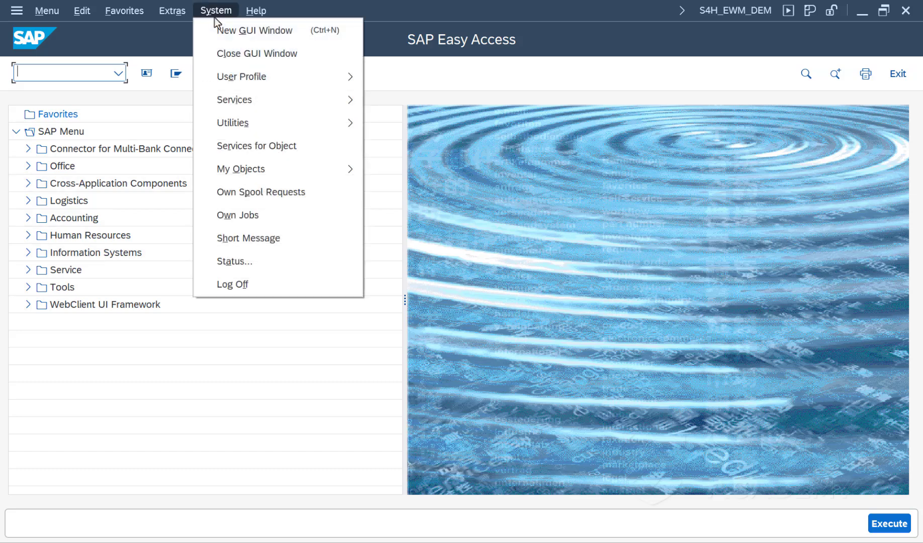
pyautogui.moveTo(257, 82)
pyautogui.click(421, 145)
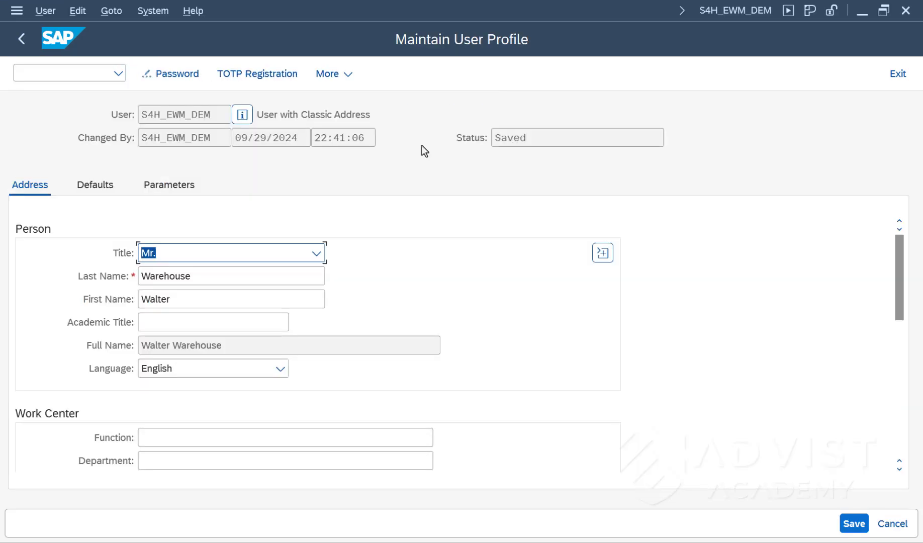
pyautogui.click(108, 187)
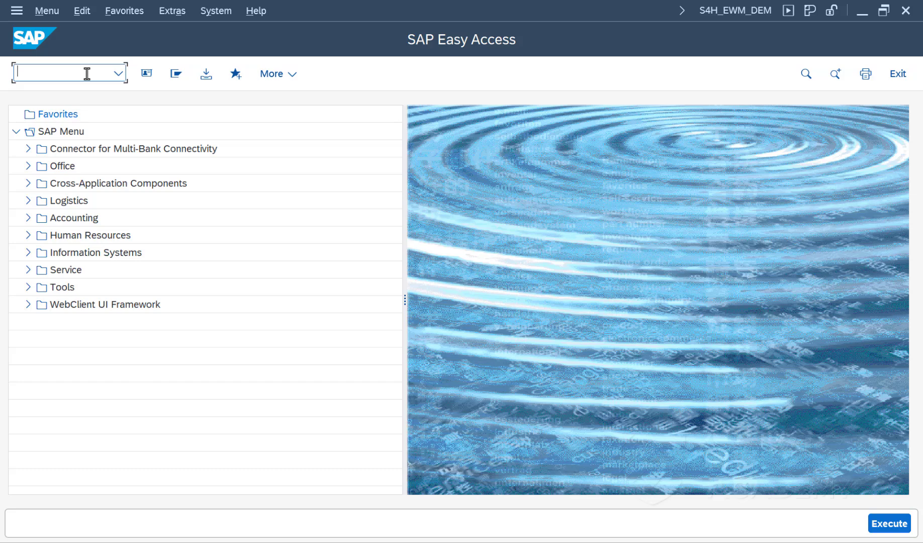
# - Using su3, replace EN with DE as the default logon language on the Defaults tab and save
pyautogui.write('su3')
pyautogui.press('Return')
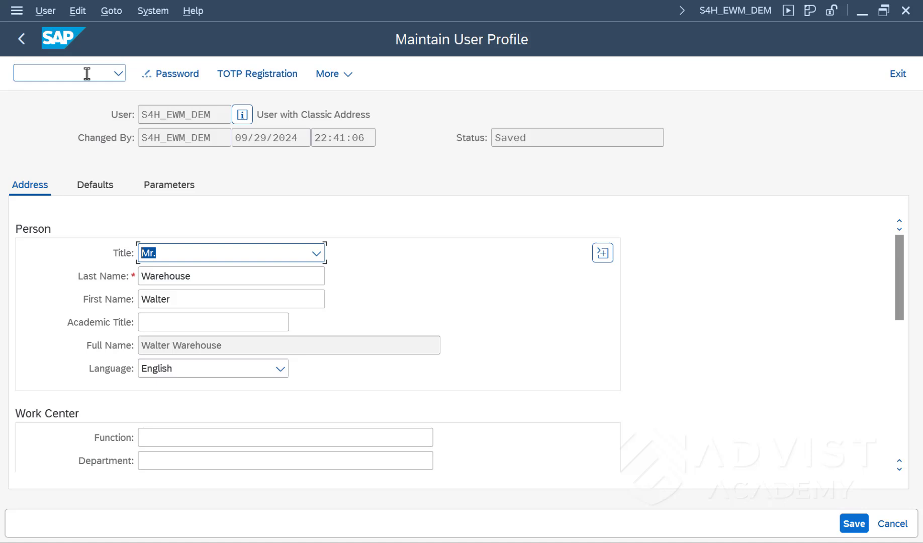
pyautogui.click(110, 188)
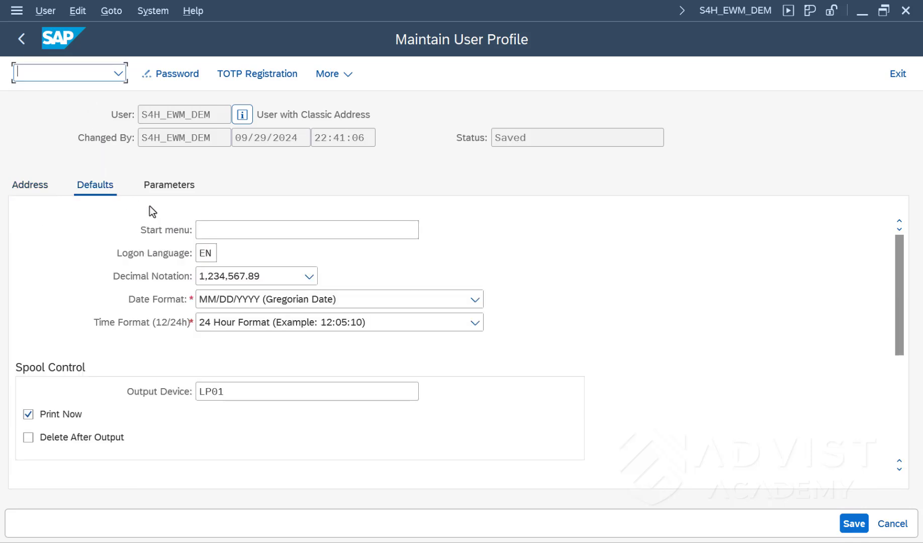
pyautogui.doubleClick(207, 250)
pyautogui.press('BackSpace')
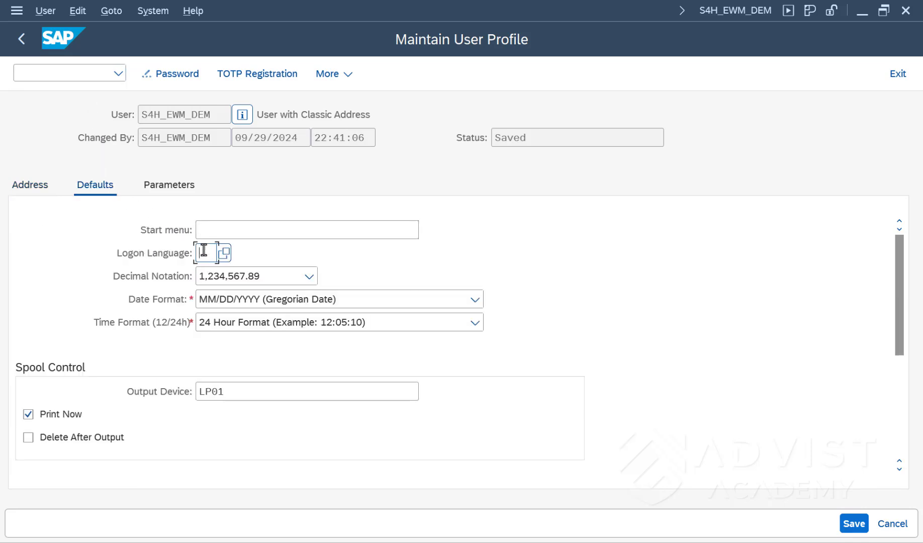
pyautogui.write('DE')
pyautogui.click(849, 524)
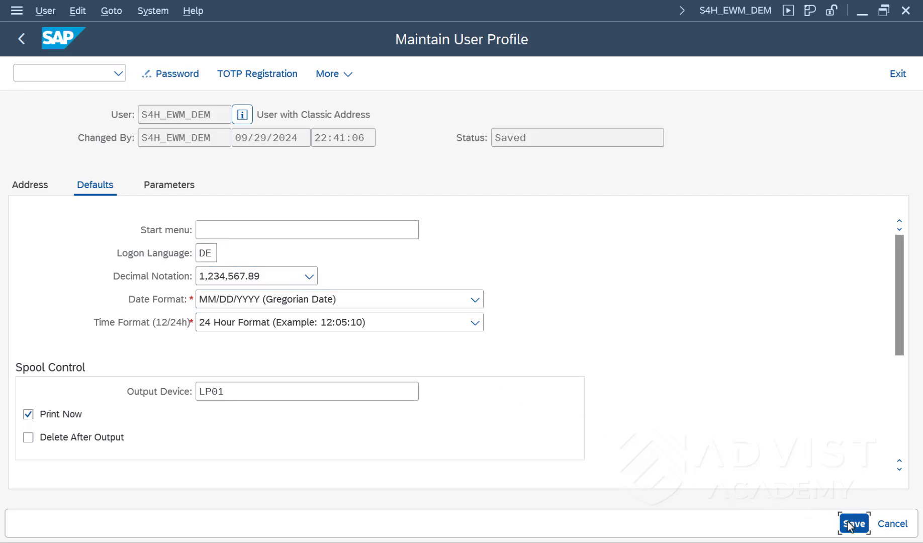